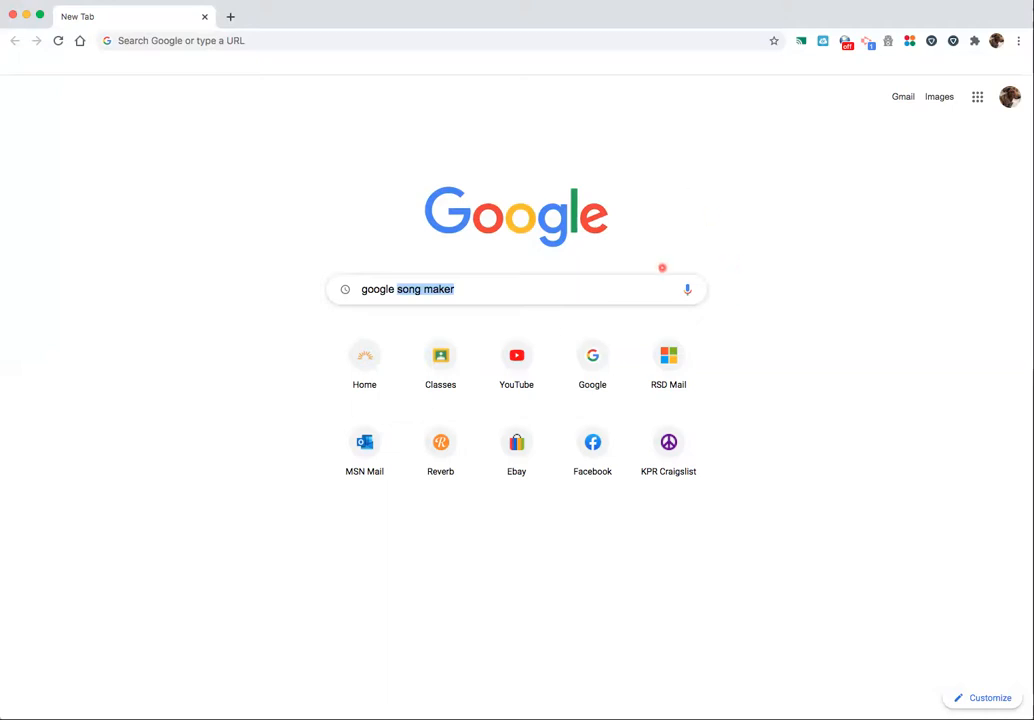
# Search Google for "google song maker" and open the "Song Maker - Chrome Music Lab" result
pyautogui.click(478, 291)
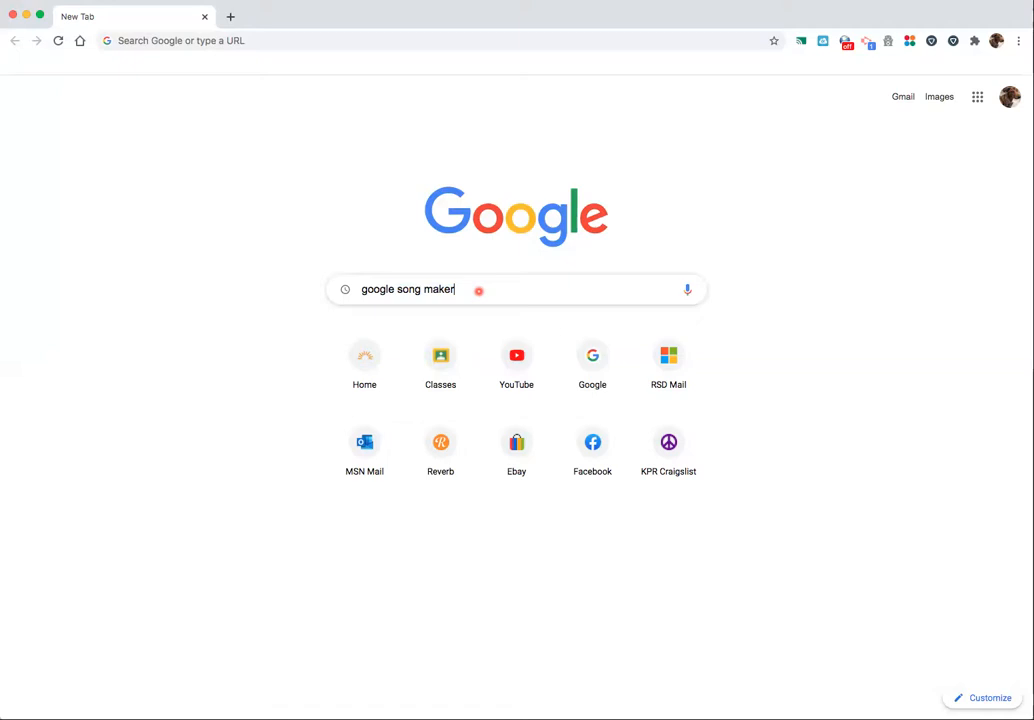
pyautogui.press('Return')
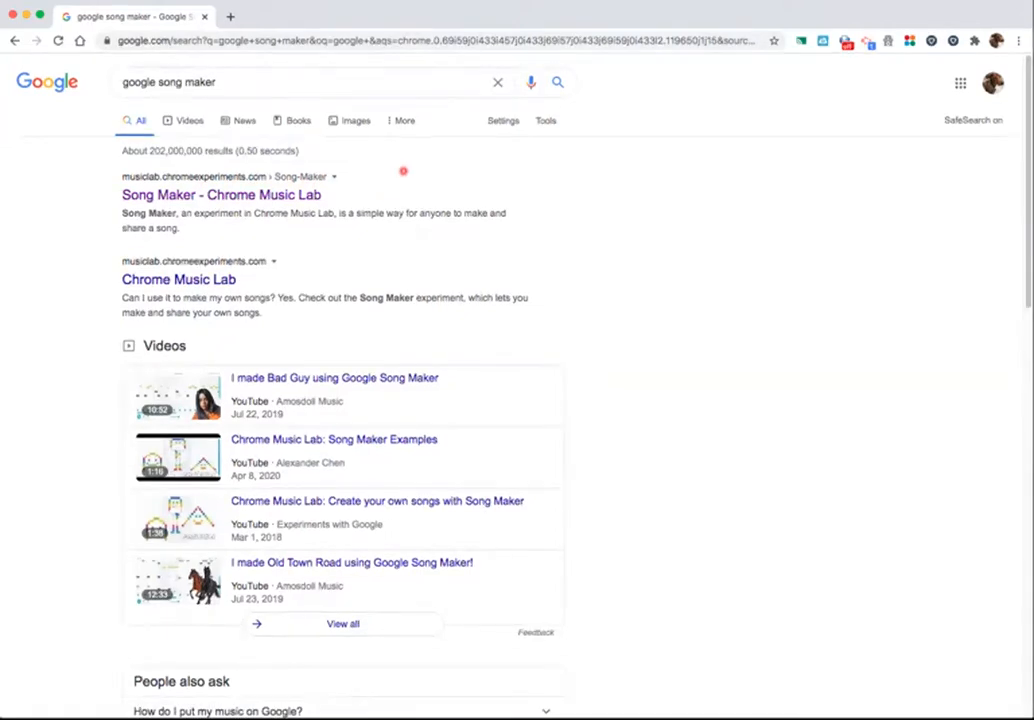
pyautogui.click(241, 198)
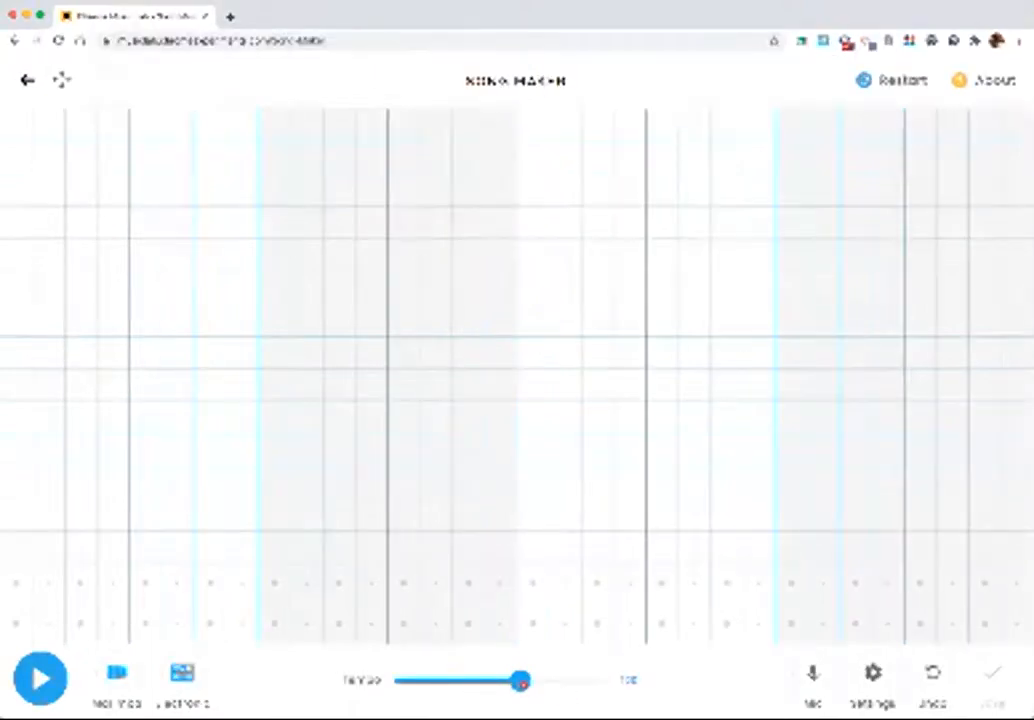
# Lower the song's tempo to about 30 percent of its range
pyautogui.moveTo(520, 681); pyautogui.dragTo(487, 681)
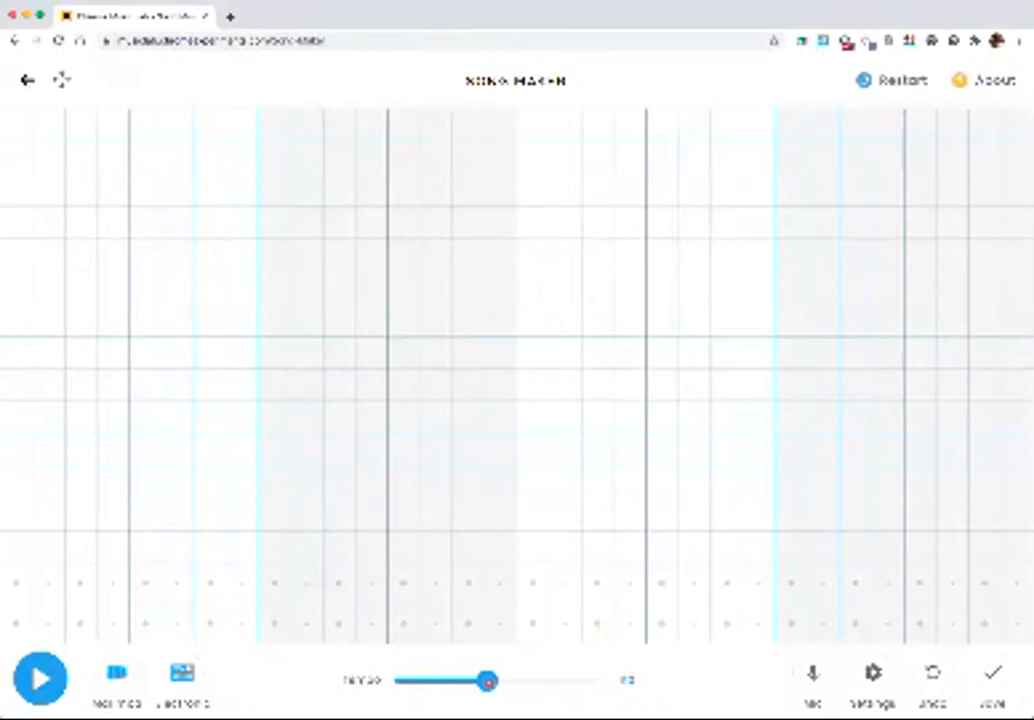
pyautogui.moveTo(487, 680); pyautogui.dragTo(456, 680)
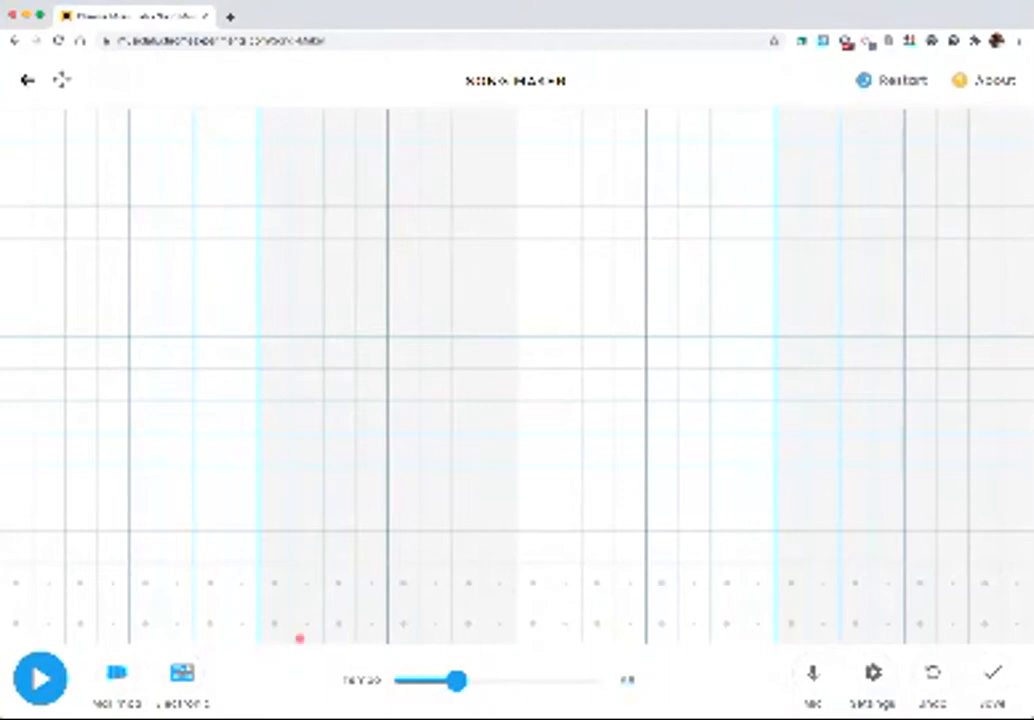
# In bar one, enter a three-column note in the lowest row, then single notes in columns 6, 7 and 8 on rows 5, 3 and 5
pyautogui.click(15, 625)
pyautogui.click(15, 625)
pyautogui.click(12, 545)
pyautogui.moveTo(12, 545); pyautogui.dragTo(78, 551)
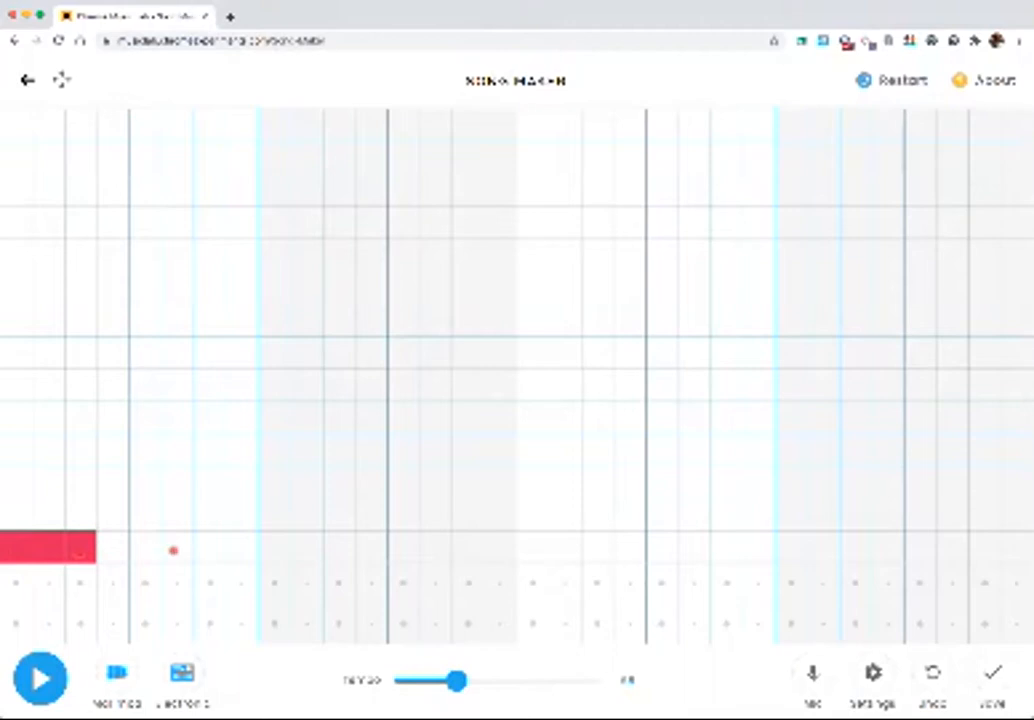
pyautogui.click(180, 419)
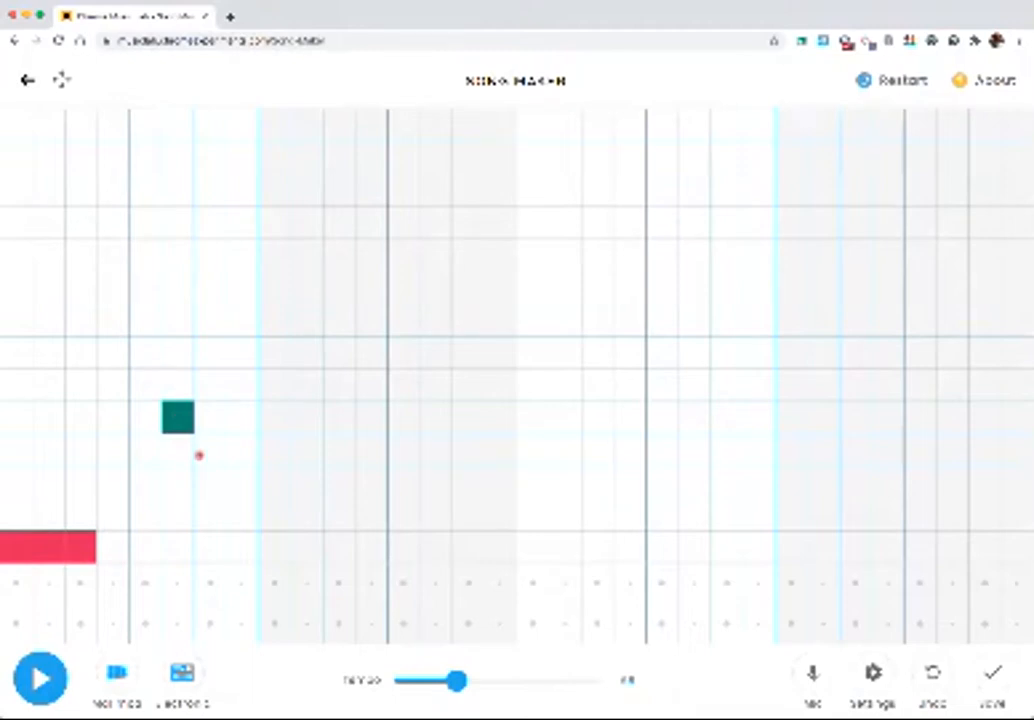
pyautogui.click(207, 485)
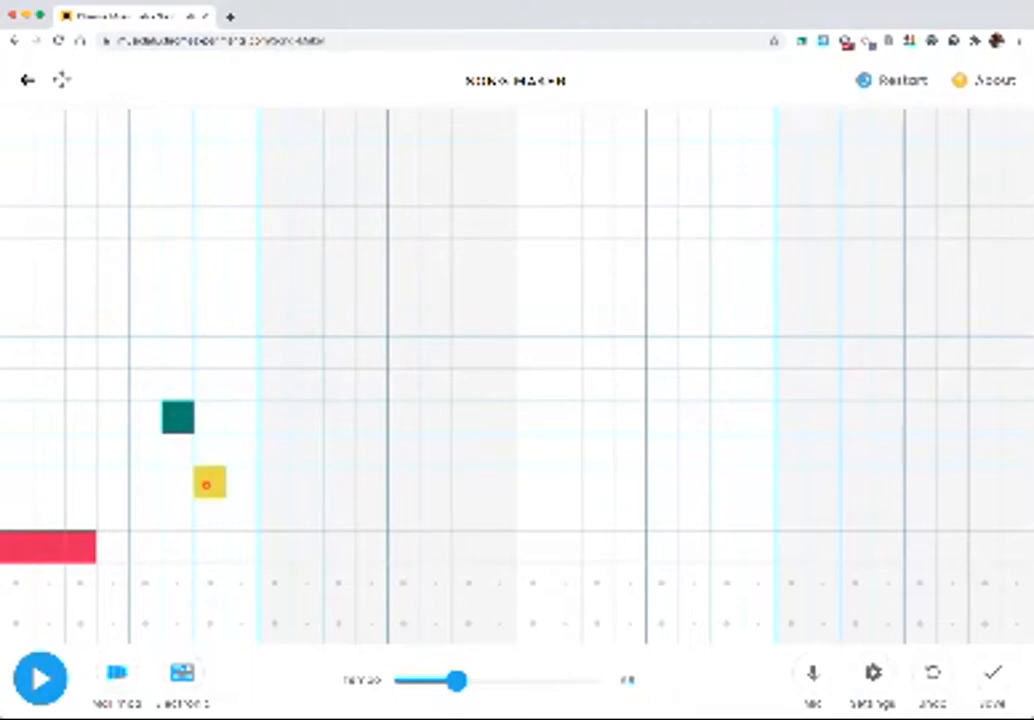
pyautogui.click(245, 418)
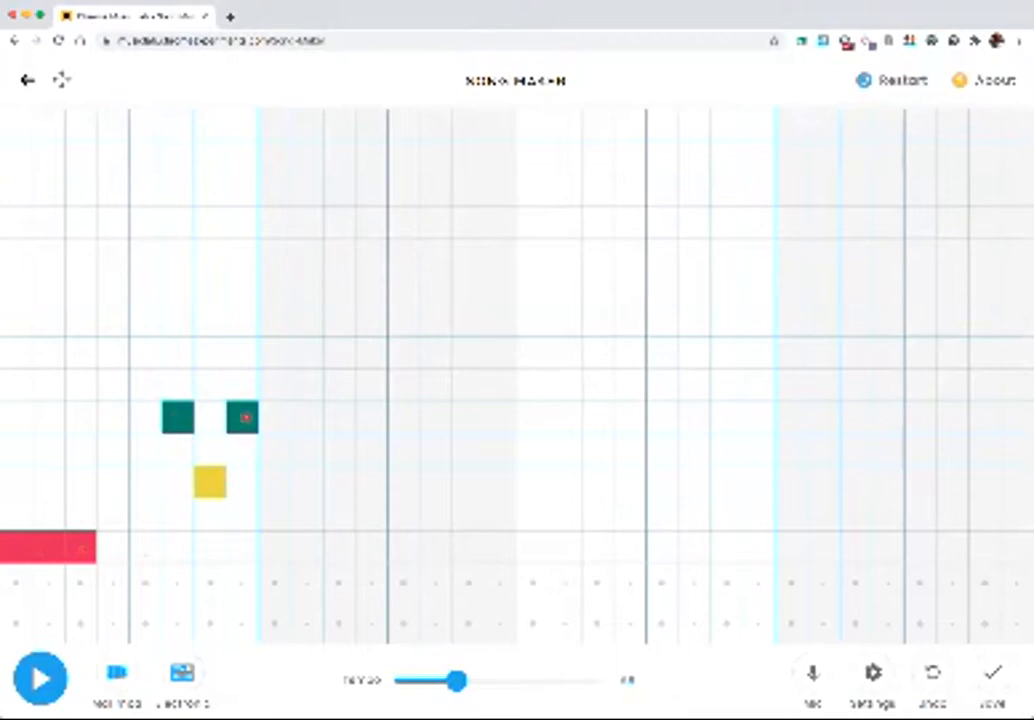
# Repeat bar one's melody in bar two, with the long lowest-row note and the three single notes, and play both bars back
pyautogui.click(278, 547)
pyautogui.moveTo(296, 549); pyautogui.dragTo(361, 551)
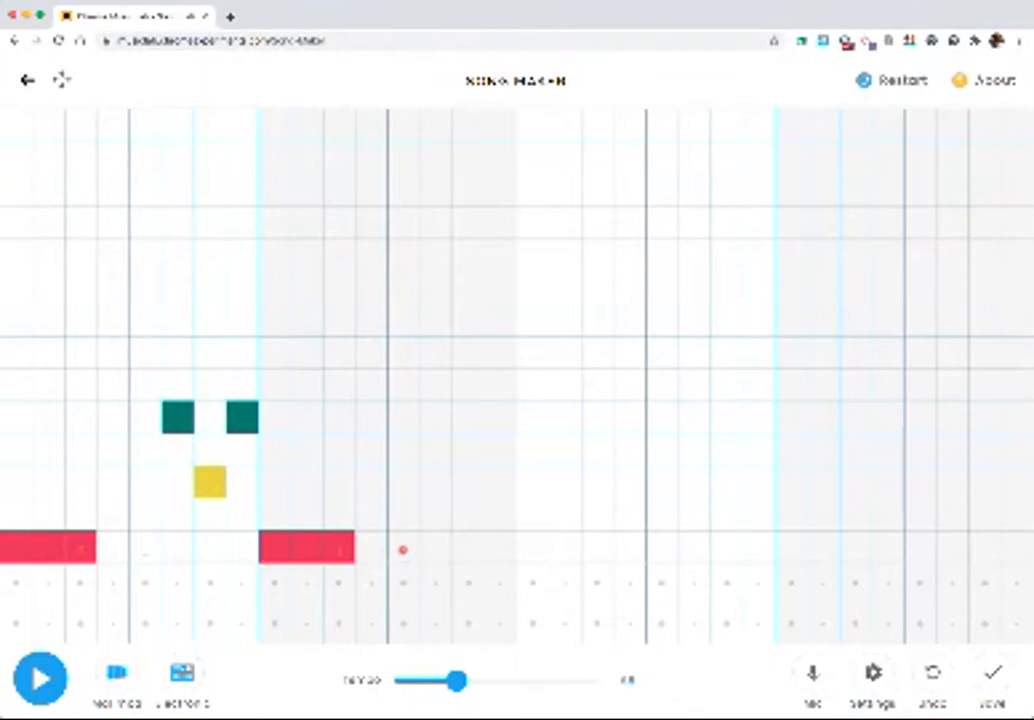
pyautogui.click(434, 416)
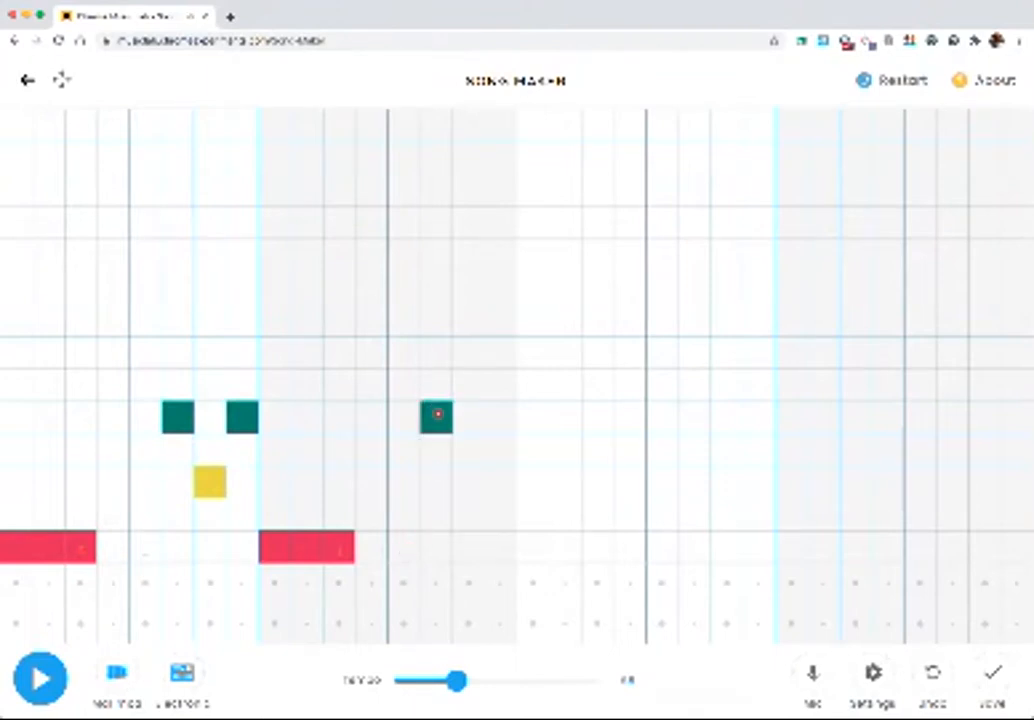
pyautogui.click(461, 481)
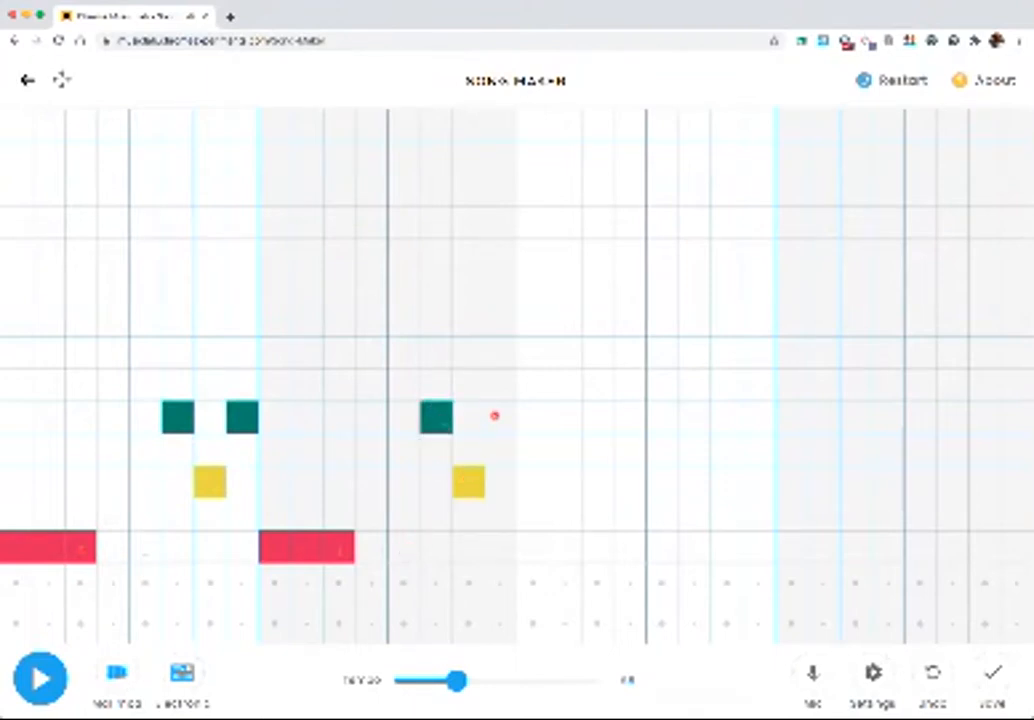
pyautogui.click(494, 415)
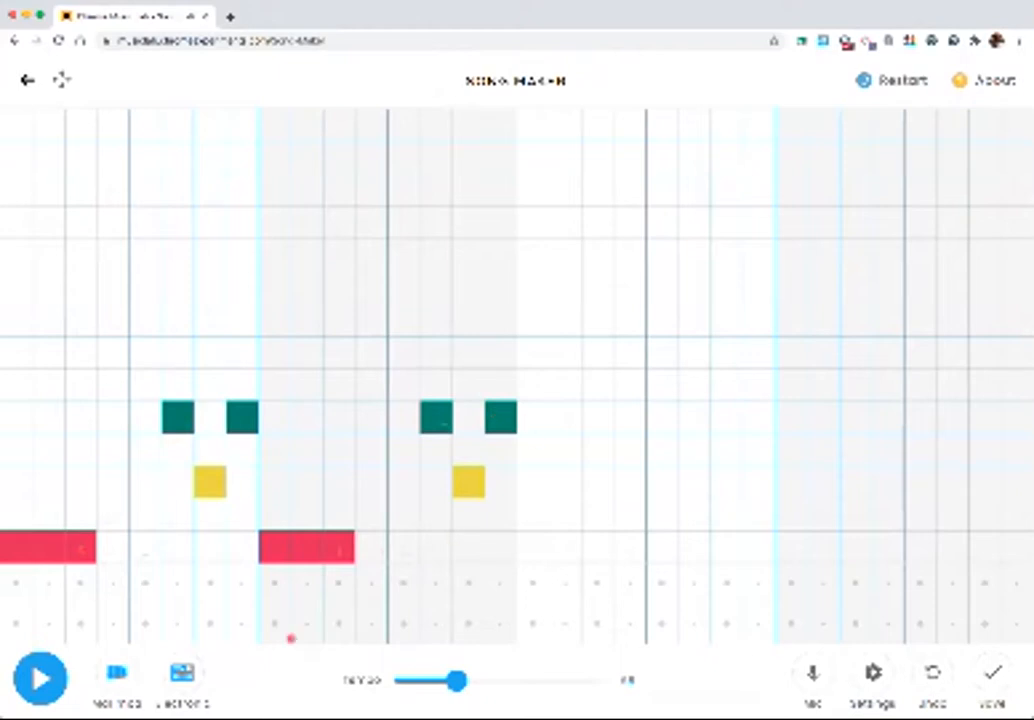
pyautogui.click(36, 680)
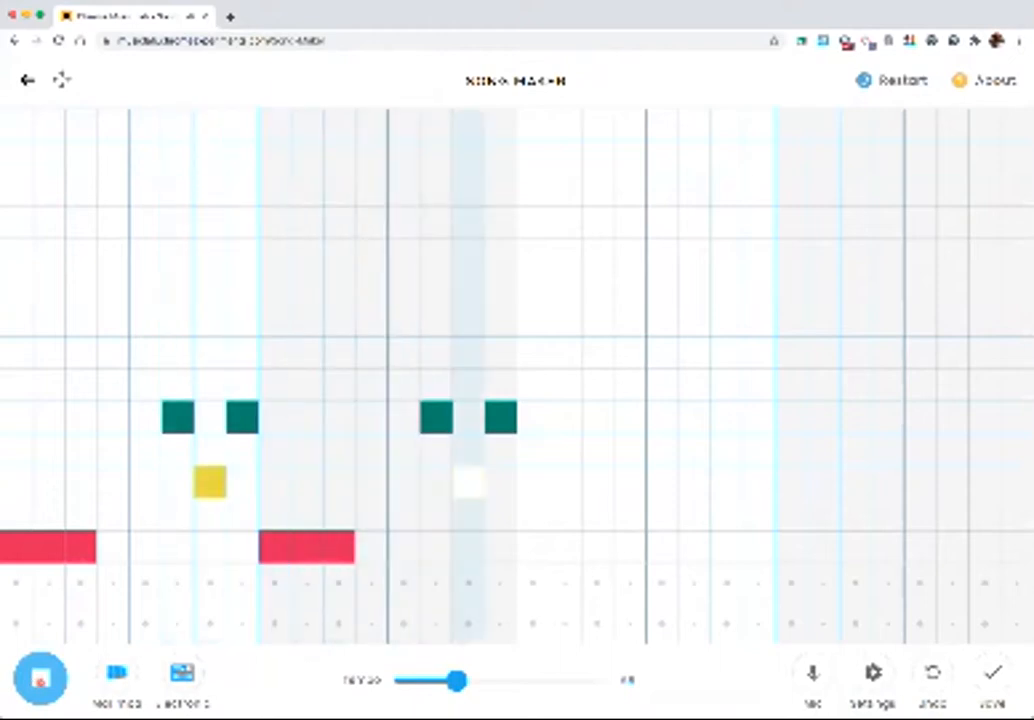
pyautogui.press('space')
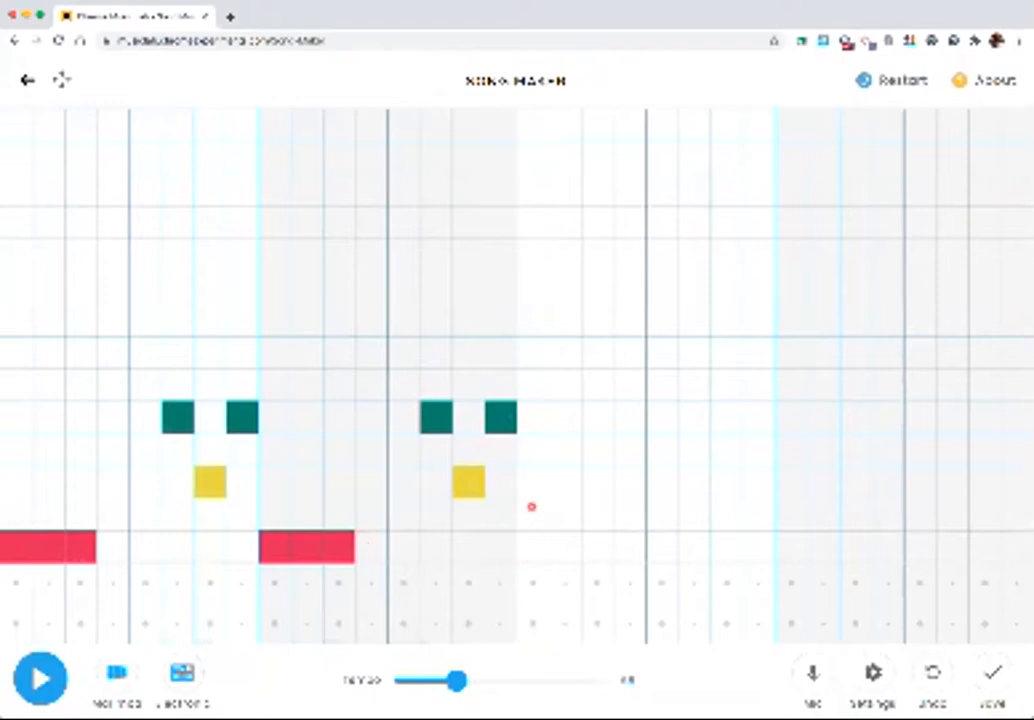
# In bar three, enter a three-column note on row 4, then single notes in columns 6, 7 and 8 on rows 8, 6 and 8
pyautogui.click(531, 453)
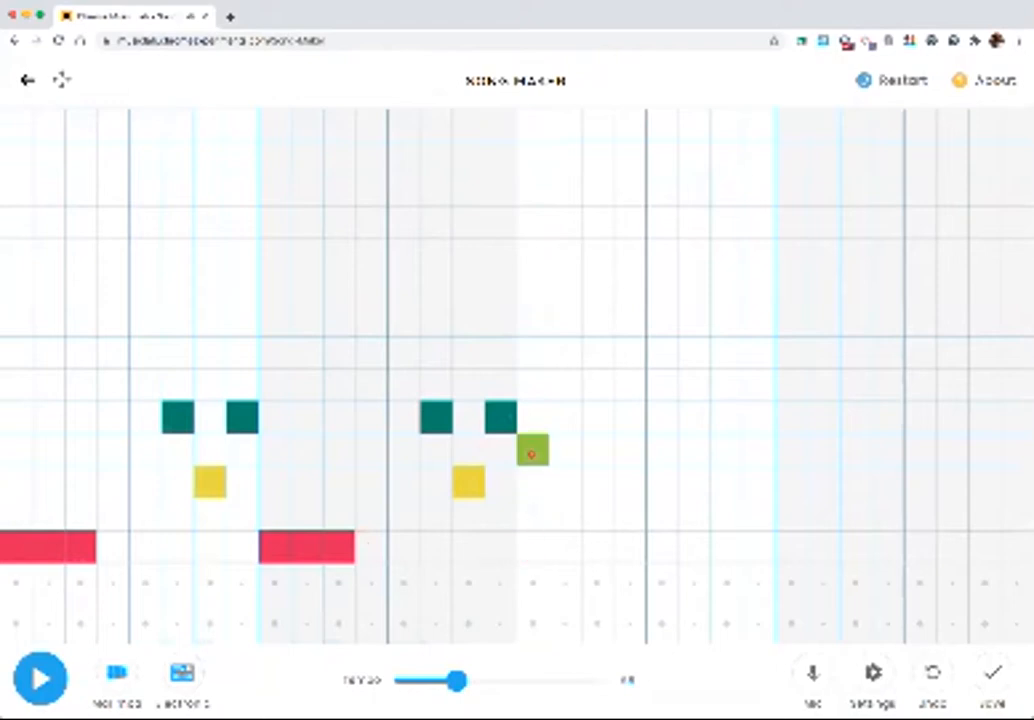
pyautogui.moveTo(531, 453); pyautogui.dragTo(599, 453)
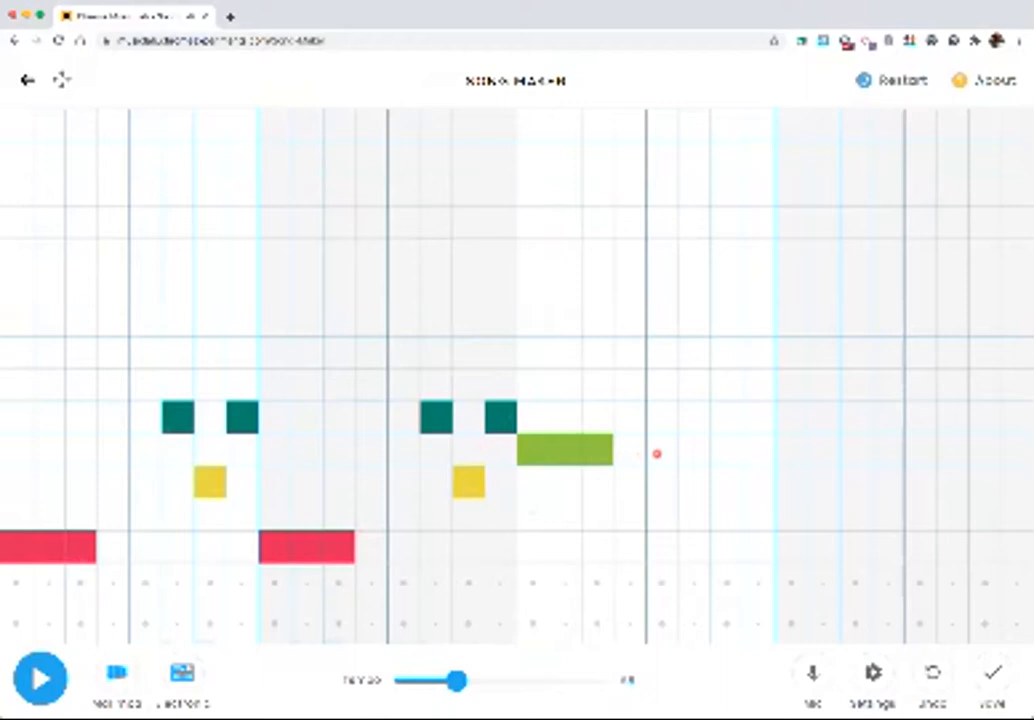
pyautogui.click(693, 318)
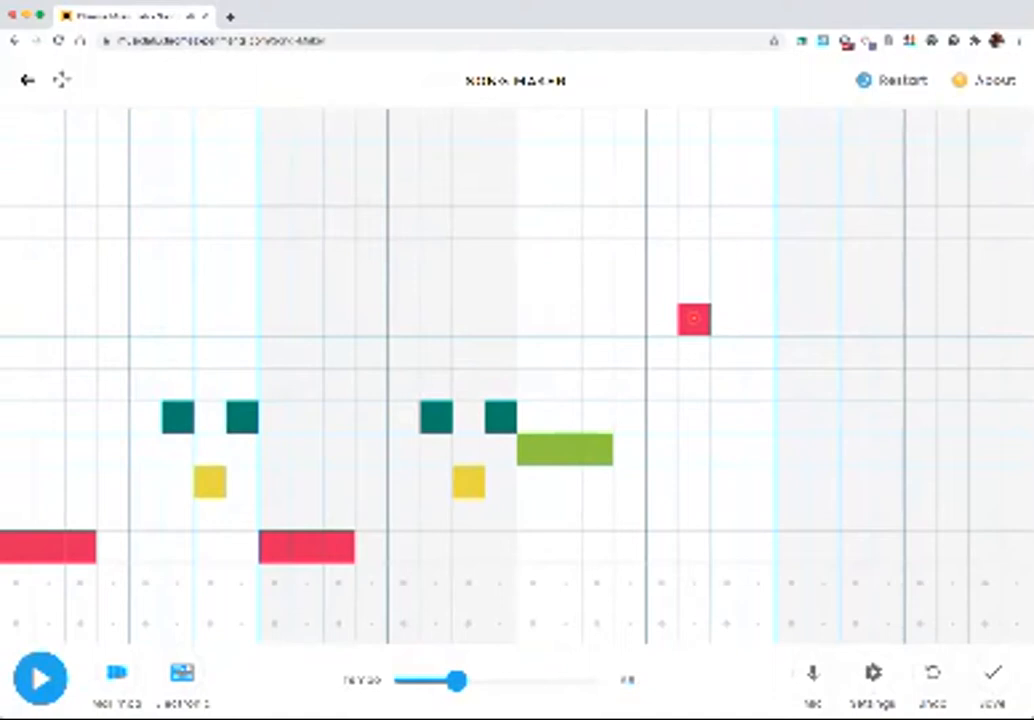
pyautogui.click(732, 395)
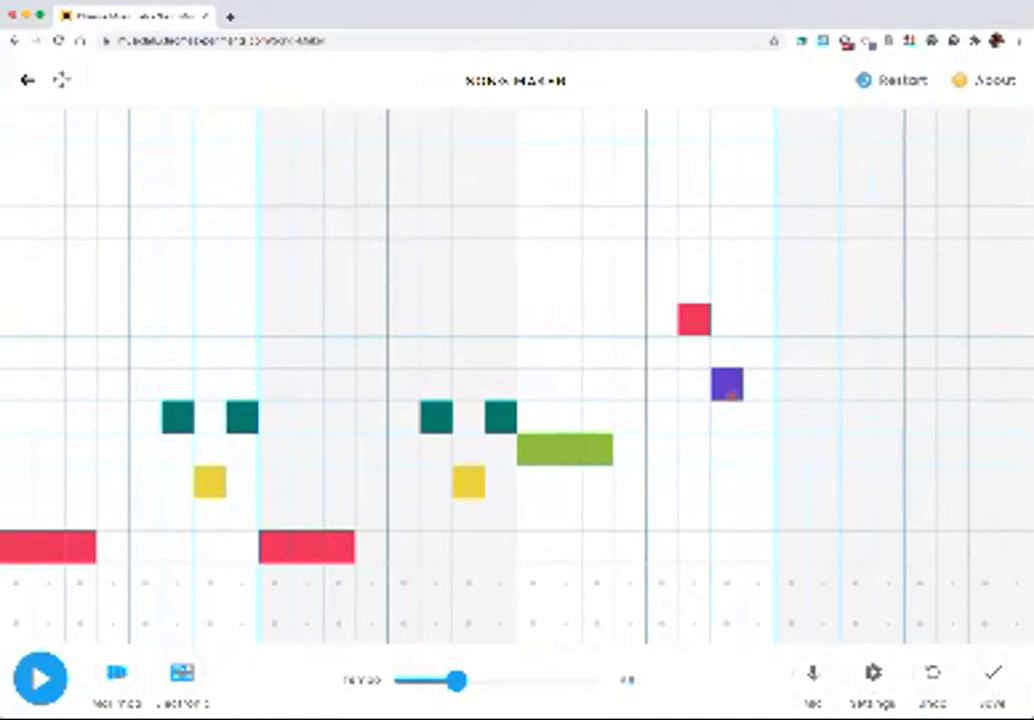
pyautogui.click(759, 318)
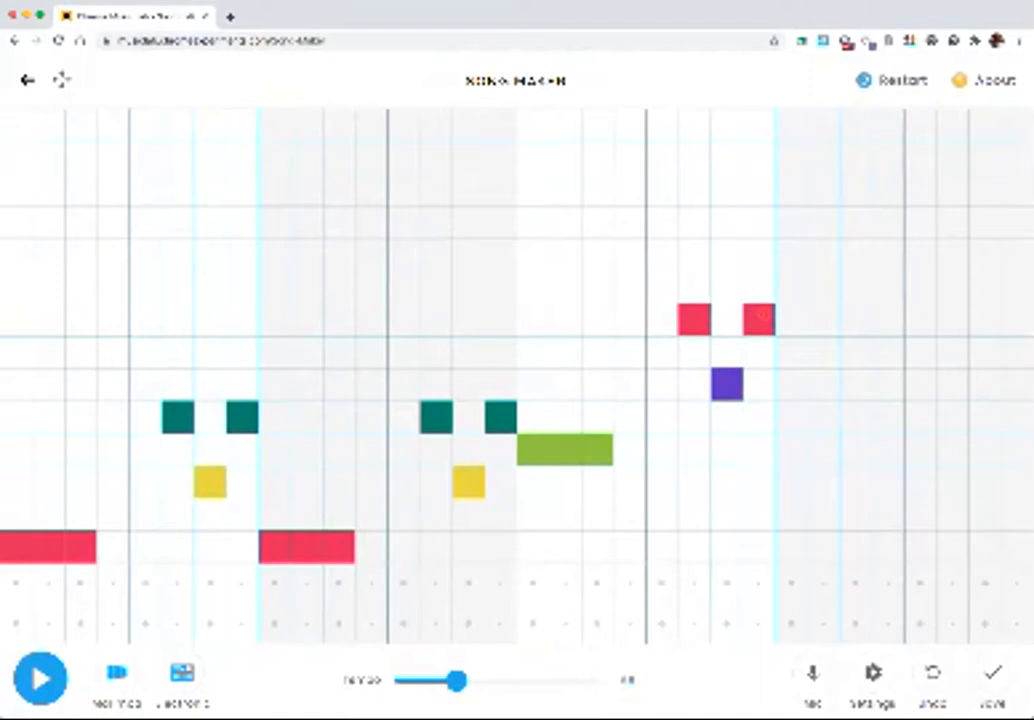
# Fill bar four with bar one's melody: the three-column lowest-row note and the three closing notes on rows 5, 3 and 5
pyautogui.click(790, 557)
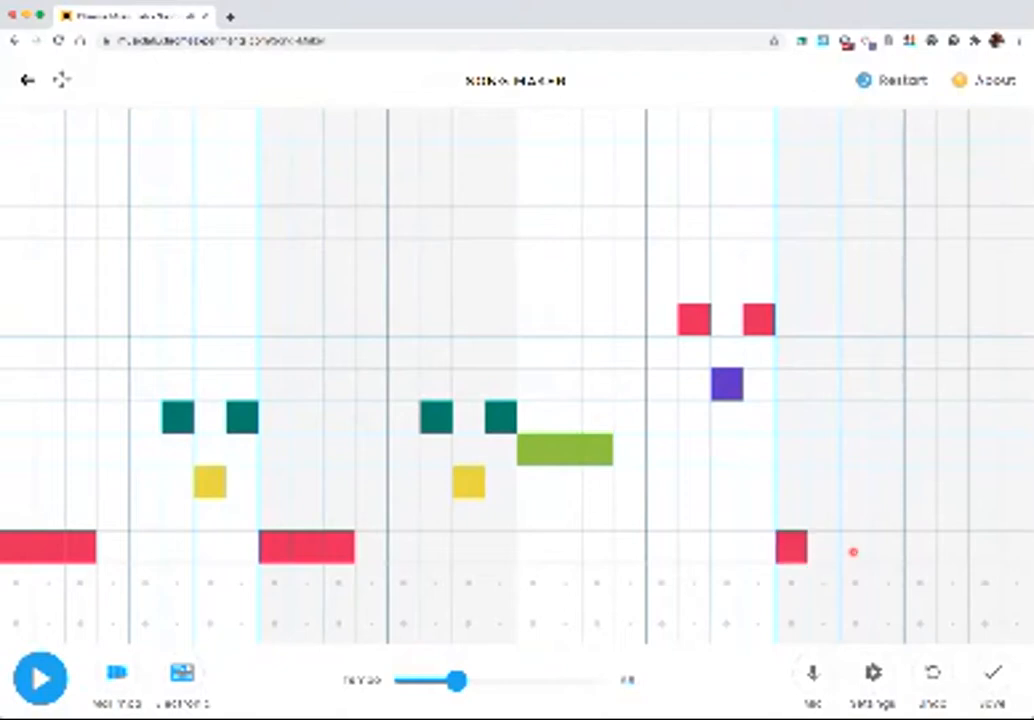
pyautogui.moveTo(824, 555); pyautogui.dragTo(851, 549)
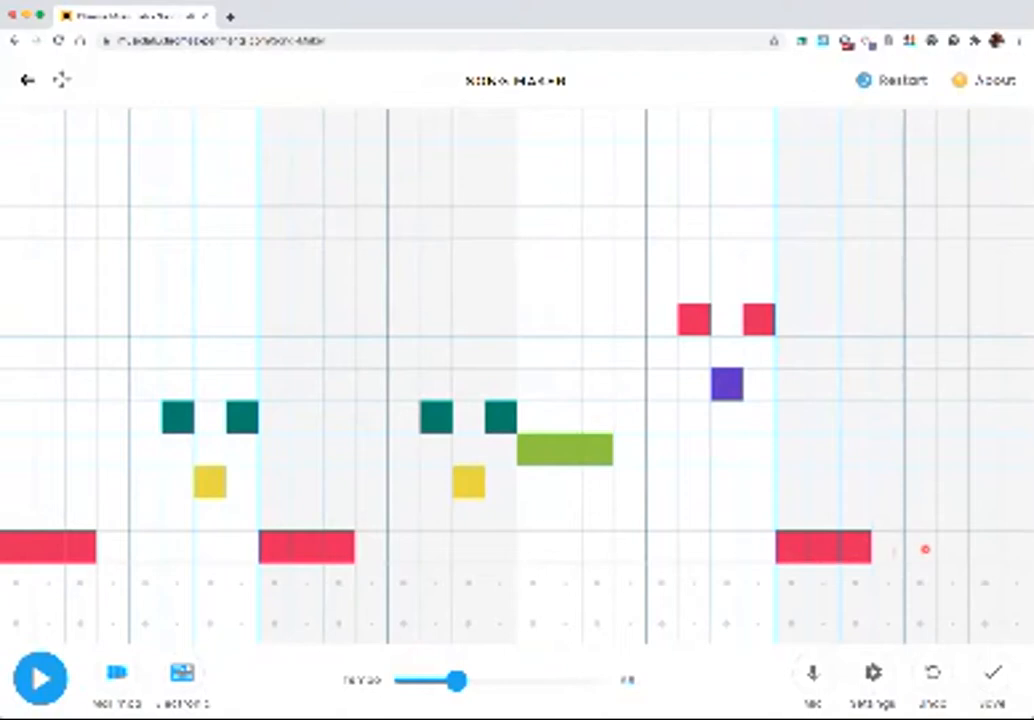
pyautogui.click(951, 417)
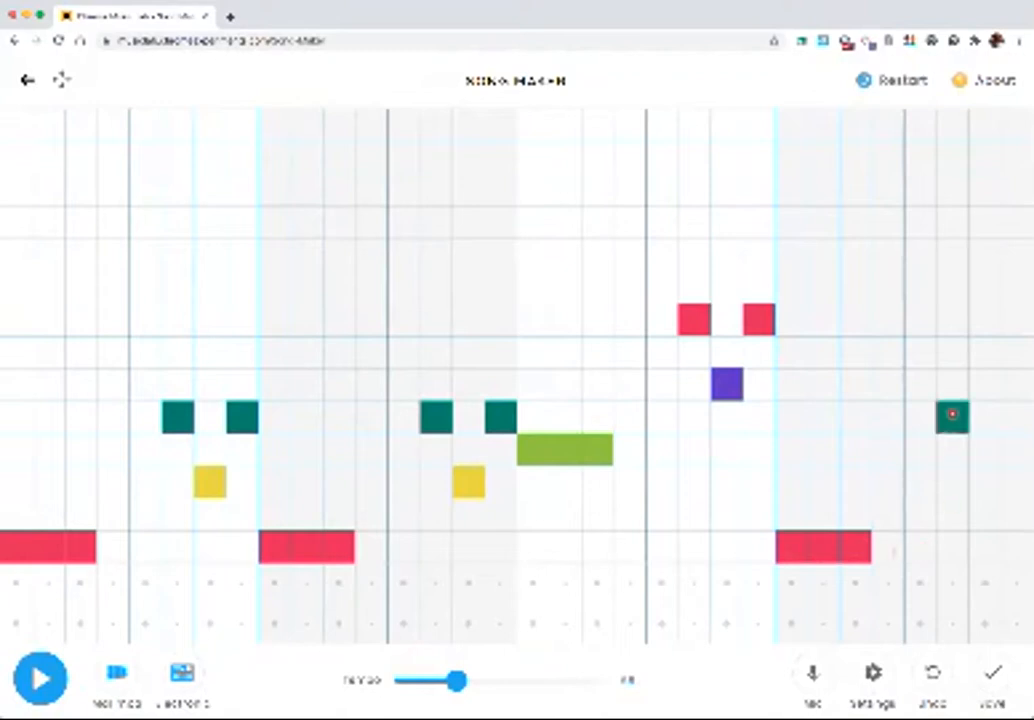
pyautogui.click(1017, 417)
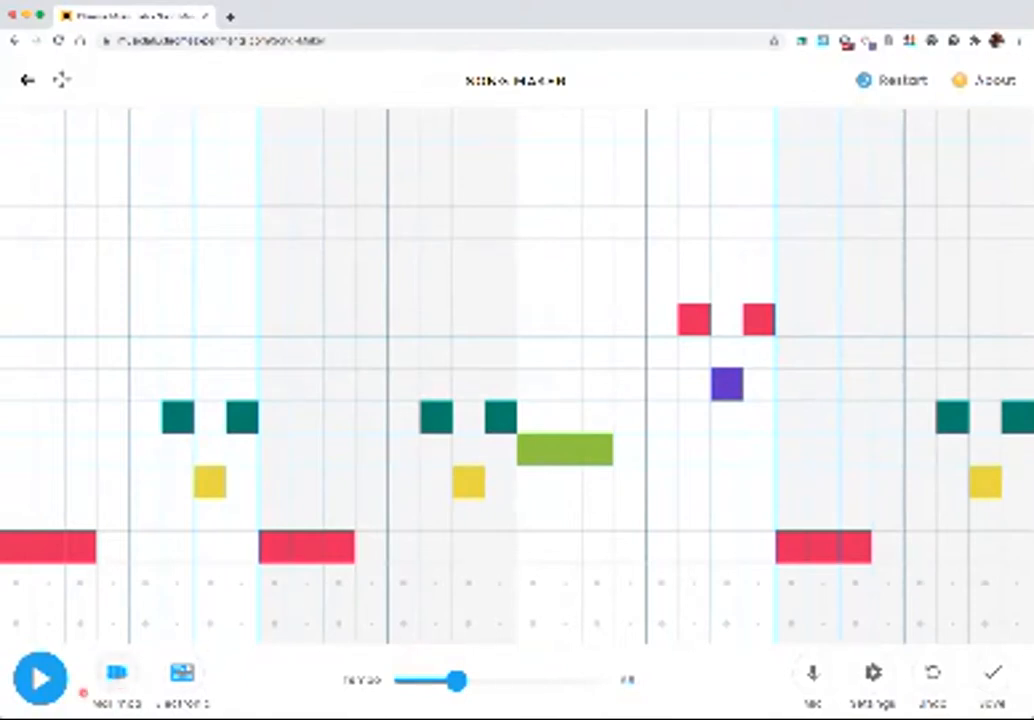
# Play the full four-bar melody back twice and stop it each time
pyautogui.click(40, 679)
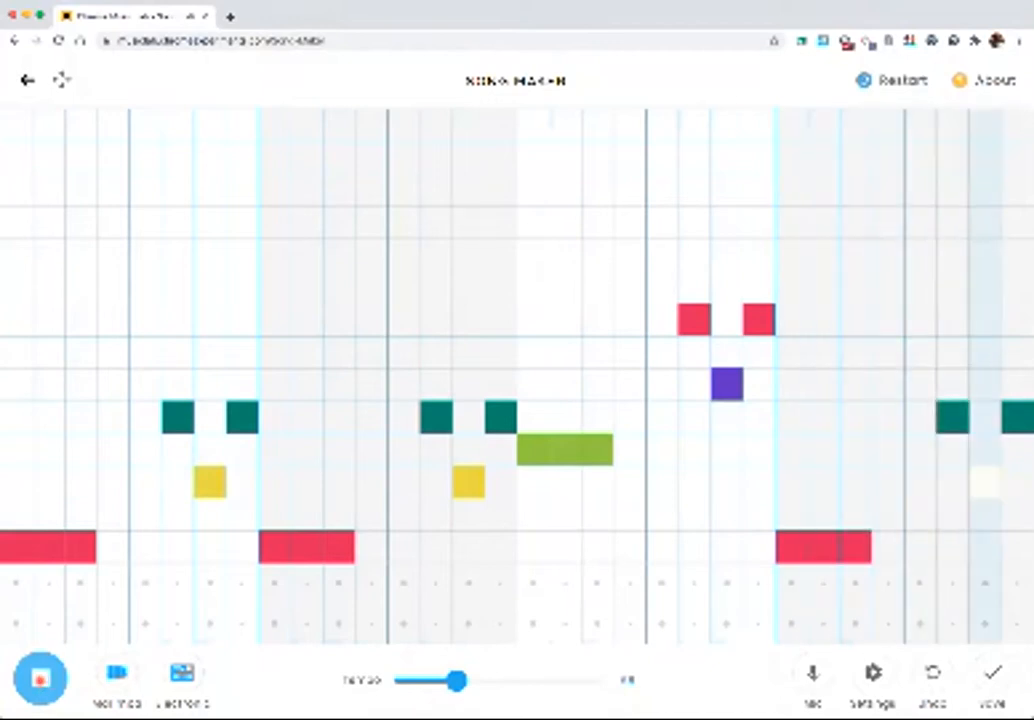
pyautogui.click(41, 680)
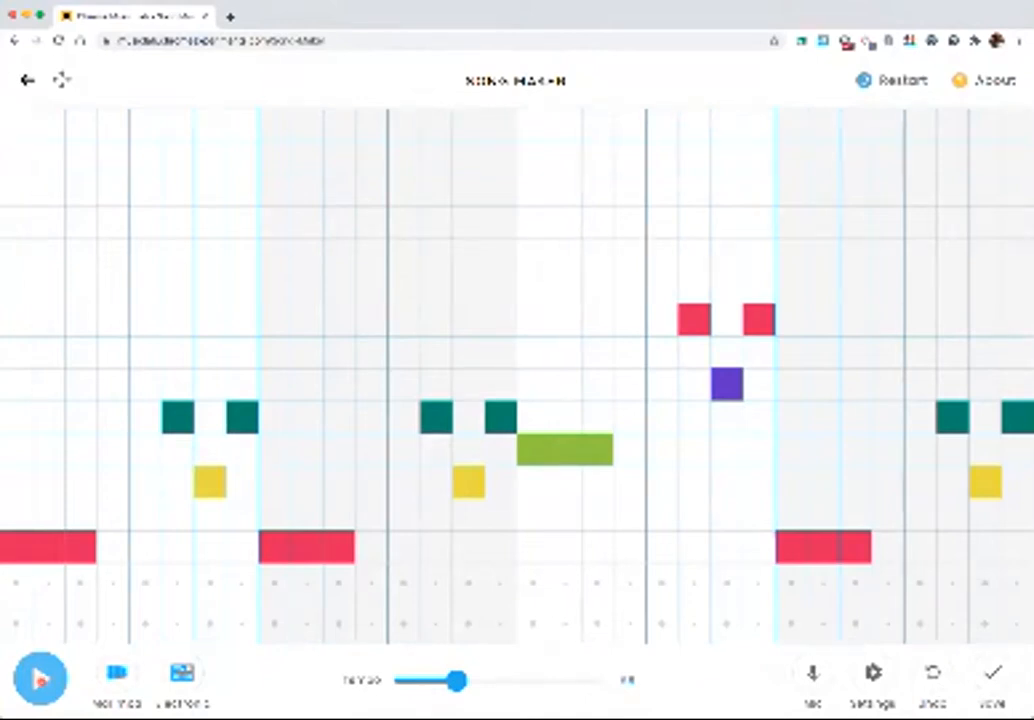
pyautogui.press('space')
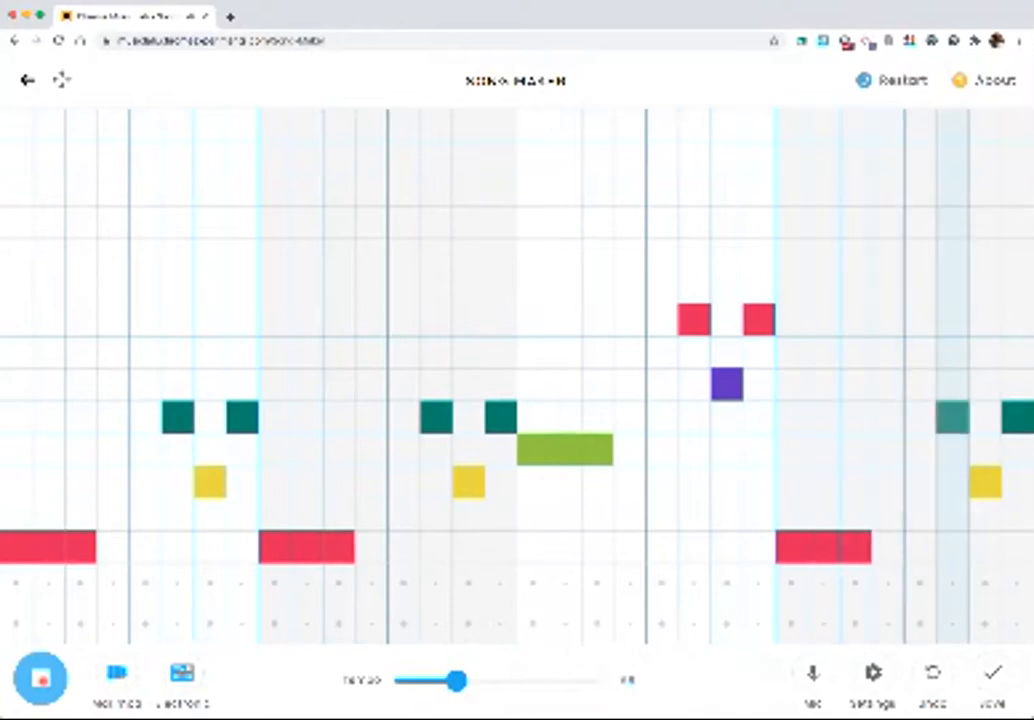
pyautogui.click(42, 681)
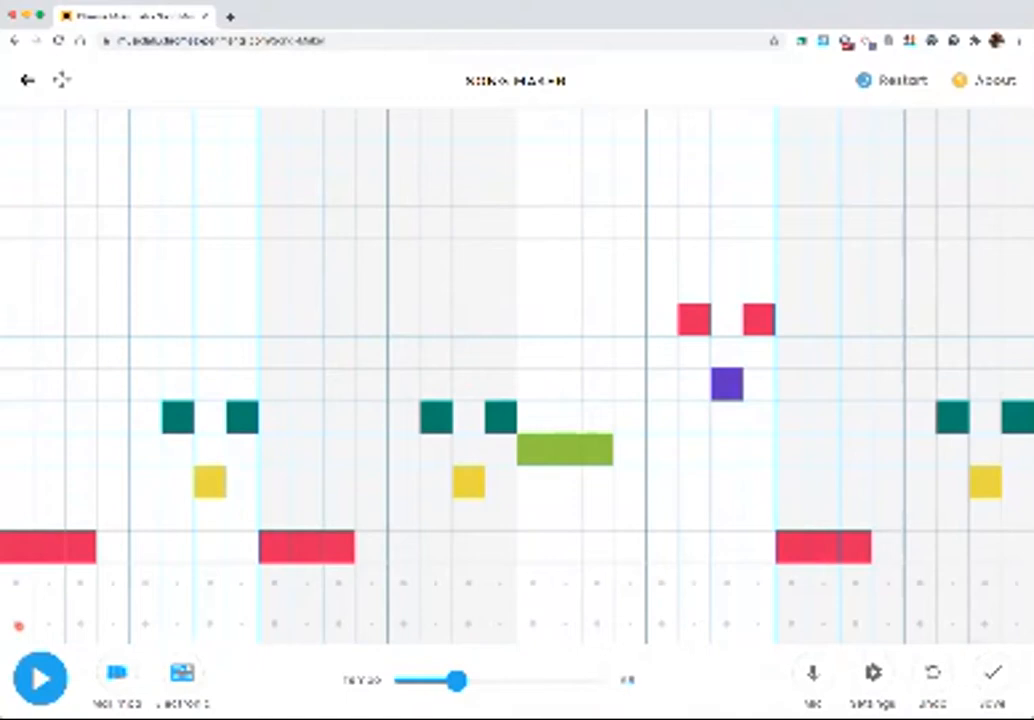
# Add percussion to bars one and two: circle hits in columns 1, 5 and 8 and triangle hits in columns 3 and 7 of each bar
pyautogui.click(17, 624)
pyautogui.click(79, 582)
pyautogui.click(145, 624)
pyautogui.click(210, 583)
pyautogui.click(244, 624)
pyautogui.click(274, 624)
pyautogui.click(341, 582)
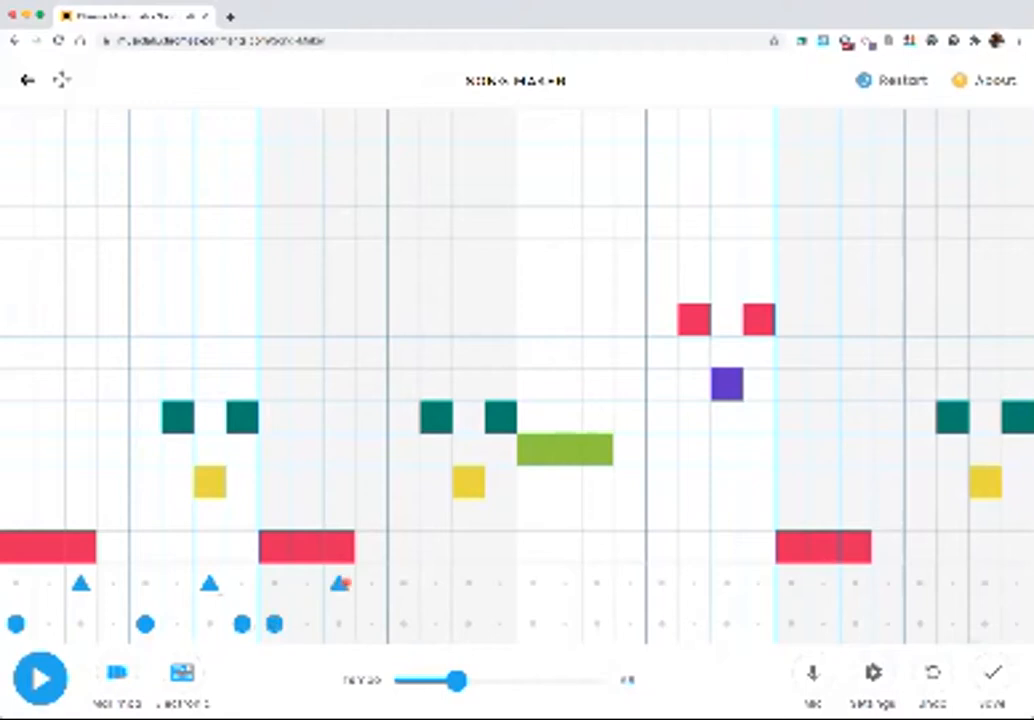
pyautogui.click(403, 624)
pyautogui.click(469, 582)
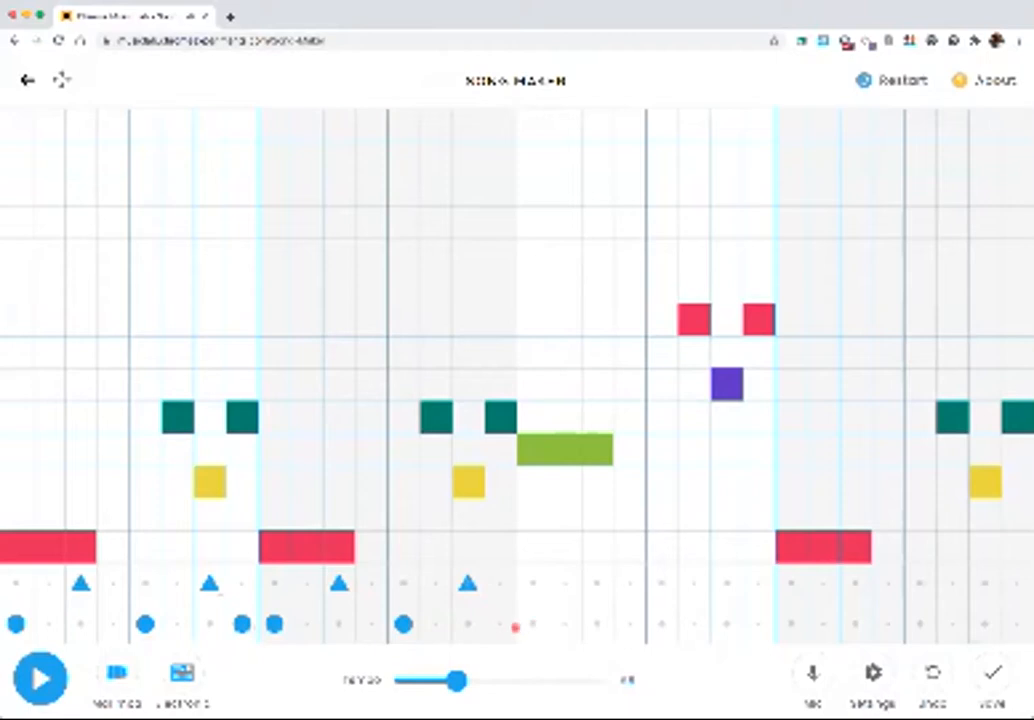
pyautogui.click(500, 624)
# Repeat the percussion pattern in bars three and four, circles in columns 1, 5 and 8, triangles in 3 and 7, and play the song
pyautogui.click(532, 624)
pyautogui.click(598, 583)
pyautogui.click(661, 624)
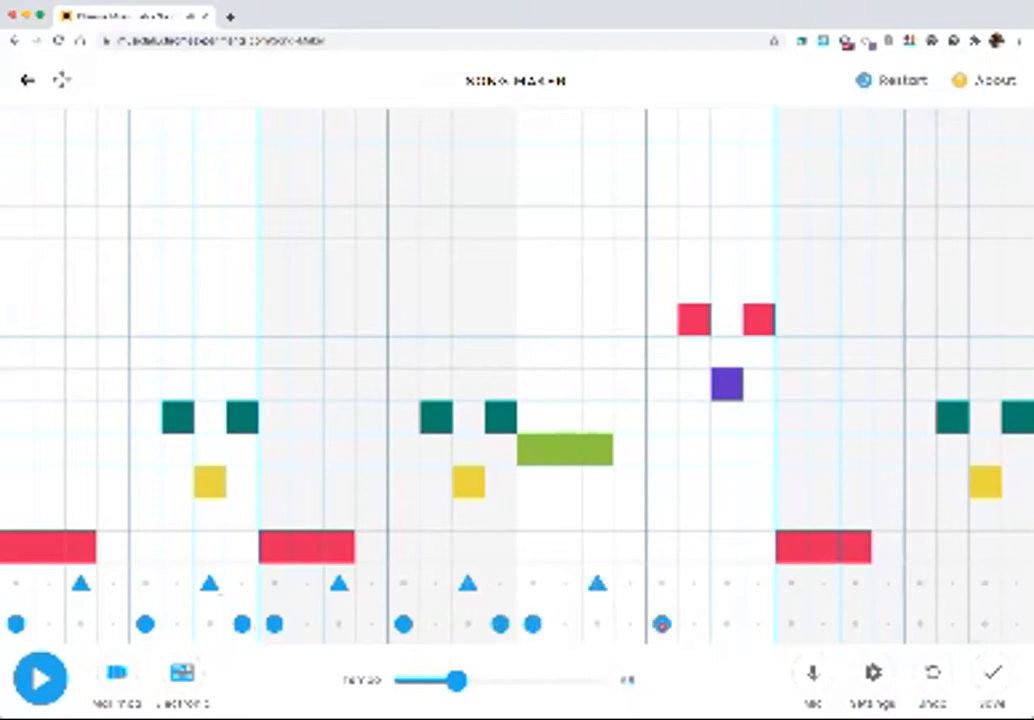
pyautogui.click(727, 584)
pyautogui.click(790, 624)
pyautogui.click(759, 626)
pyautogui.click(853, 584)
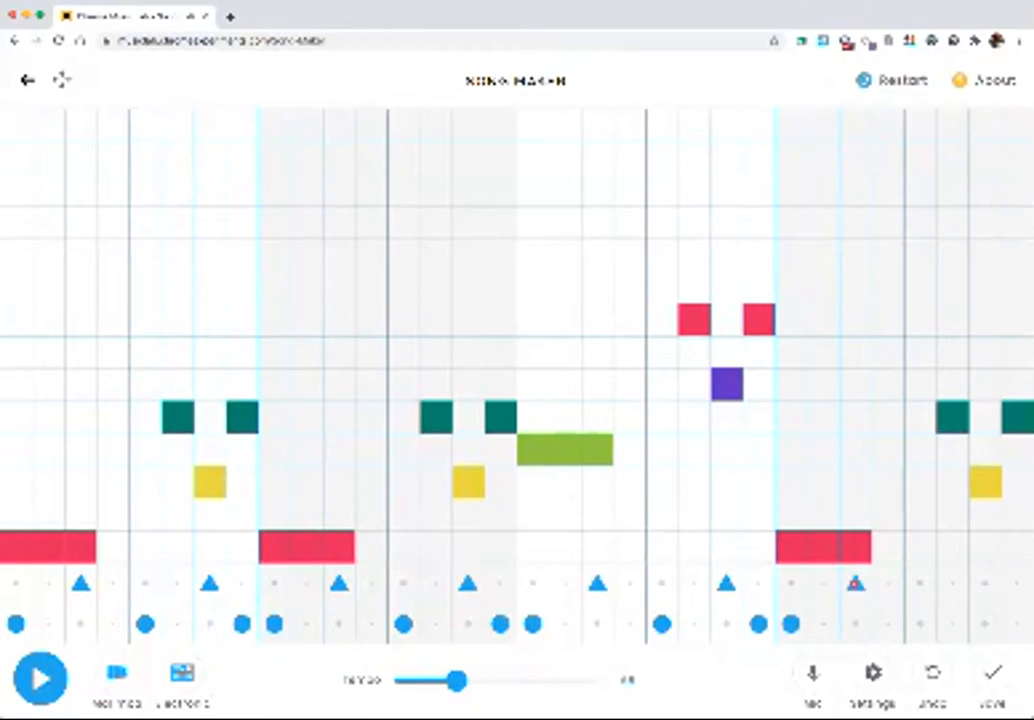
pyautogui.click(918, 625)
pyautogui.click(982, 584)
pyautogui.click(1017, 625)
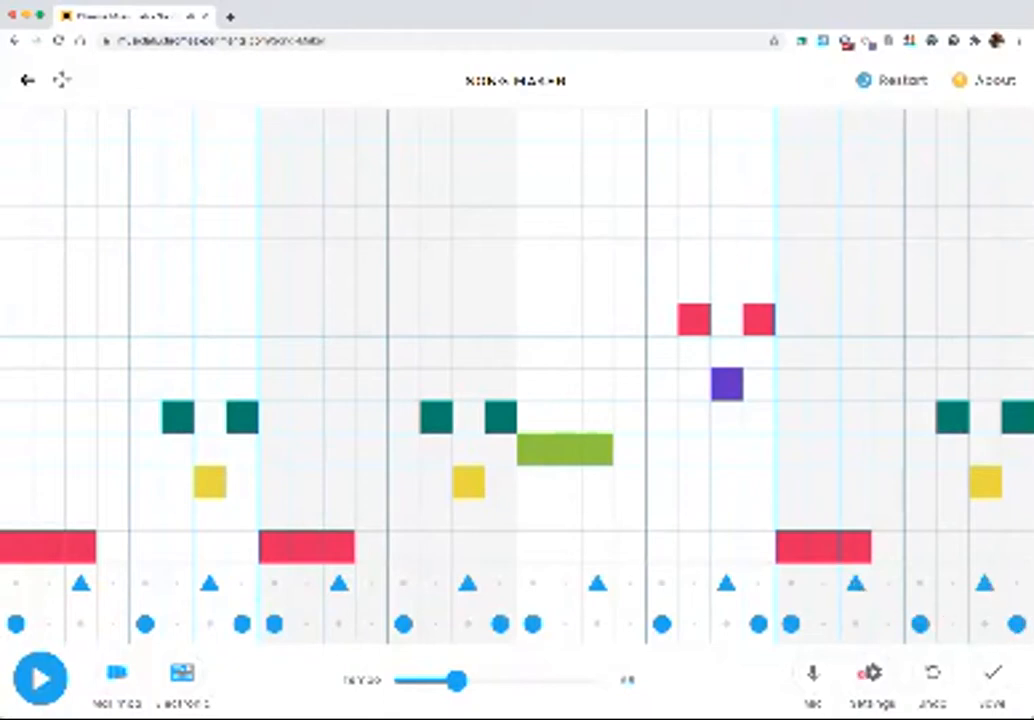
pyautogui.click(38, 680)
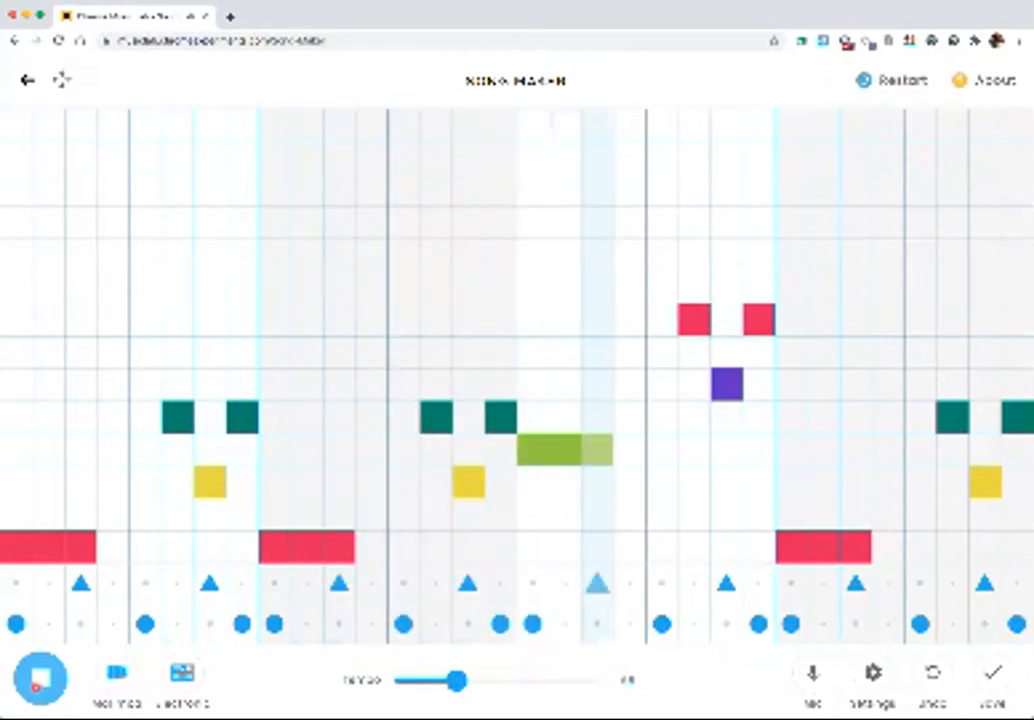
pyautogui.click(37, 688)
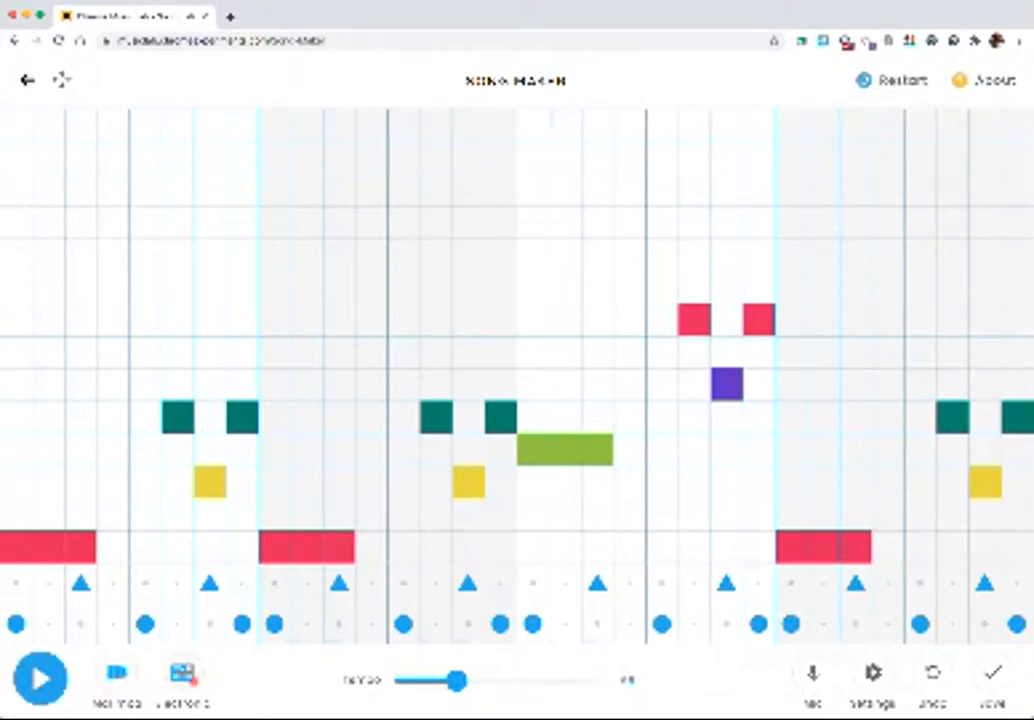
# Switch the percussion sound from Electronic to Kit, then play the song briefly and stop it
pyautogui.click(182, 672)
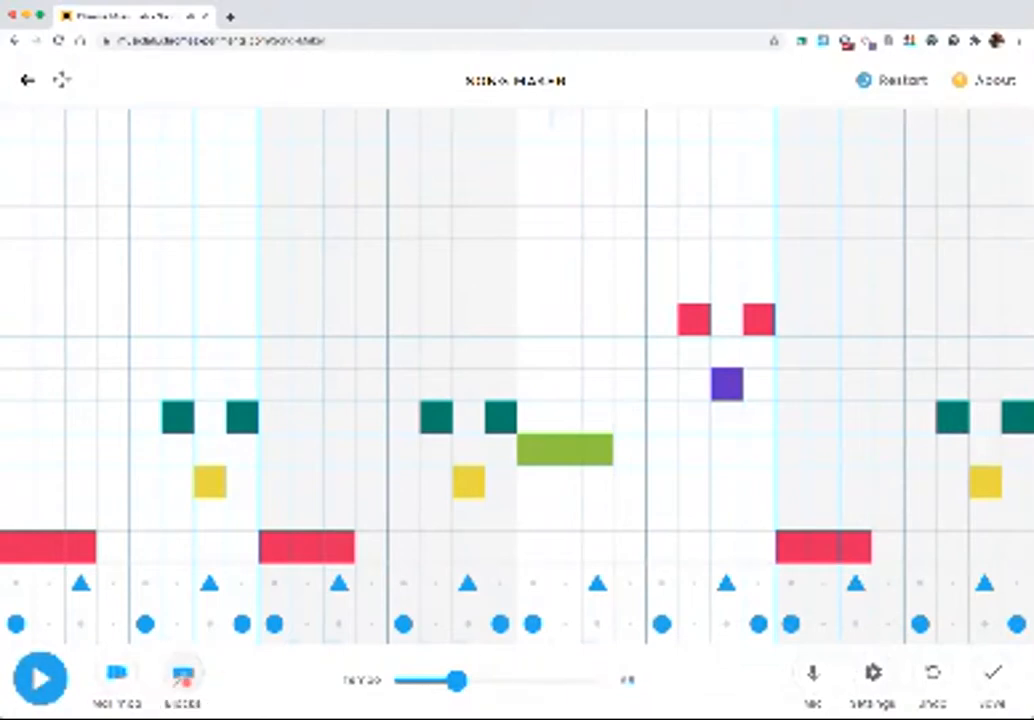
pyautogui.click(182, 672)
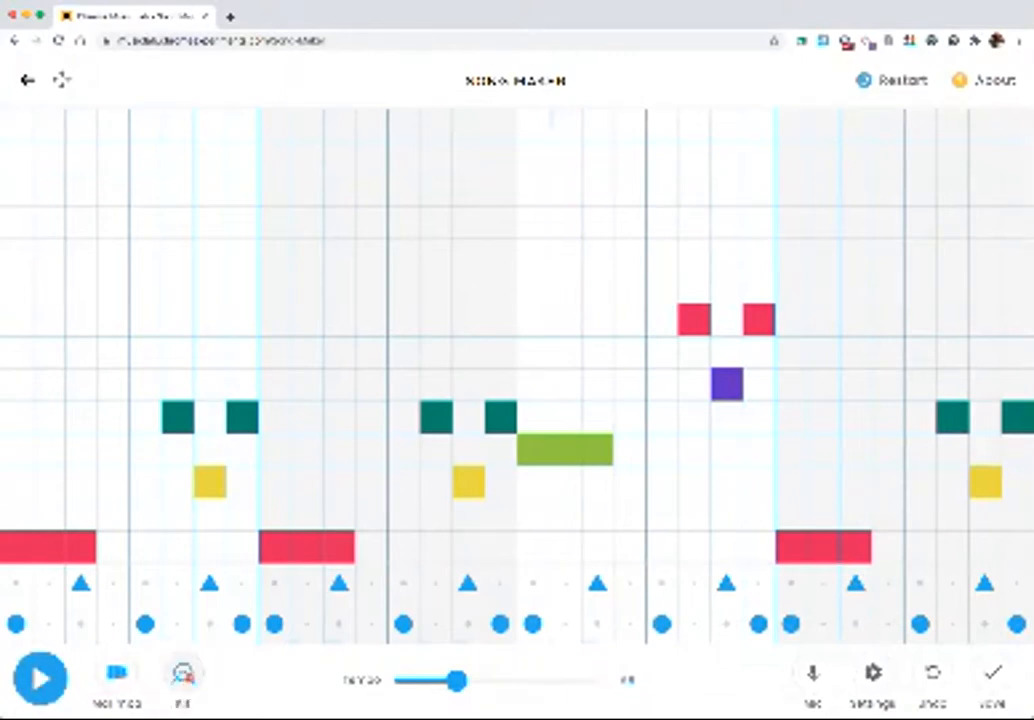
pyautogui.click(40, 678)
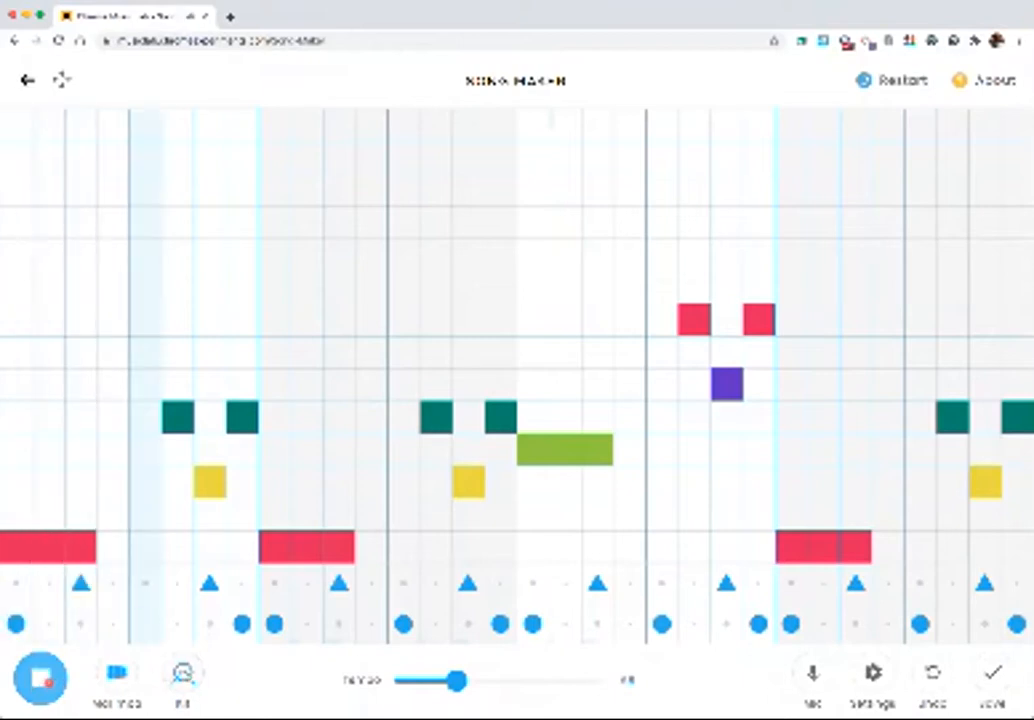
pyautogui.click(42, 679)
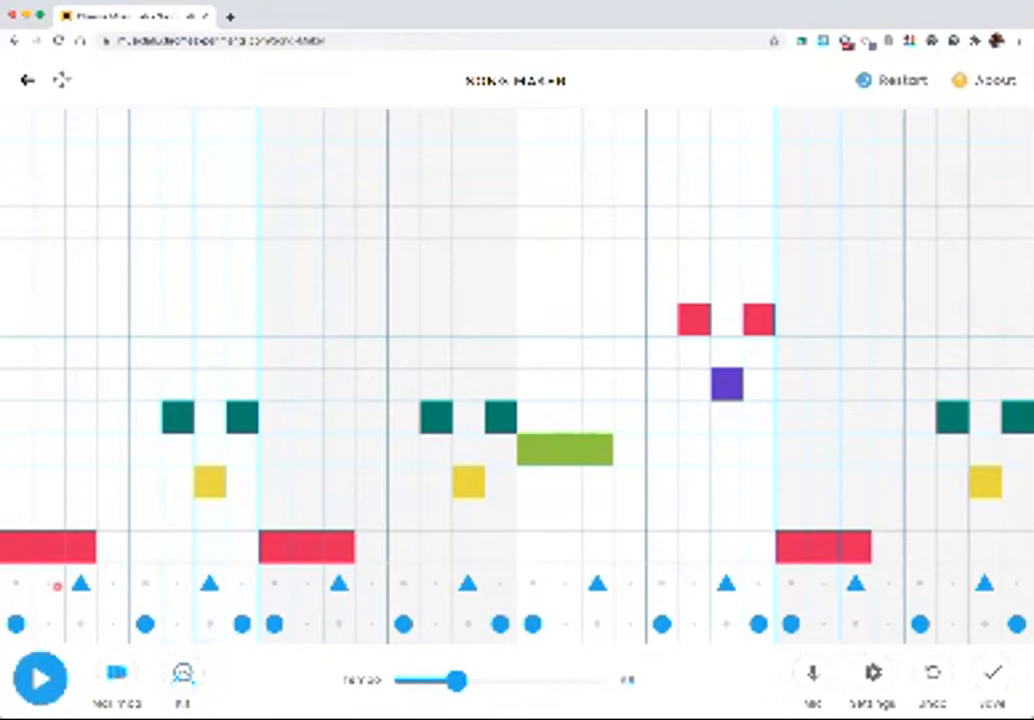
# Change the melody instrument from Marimba to Synth, then play the song and stop it partway through
pyautogui.click(117, 672)
pyautogui.click(117, 672)
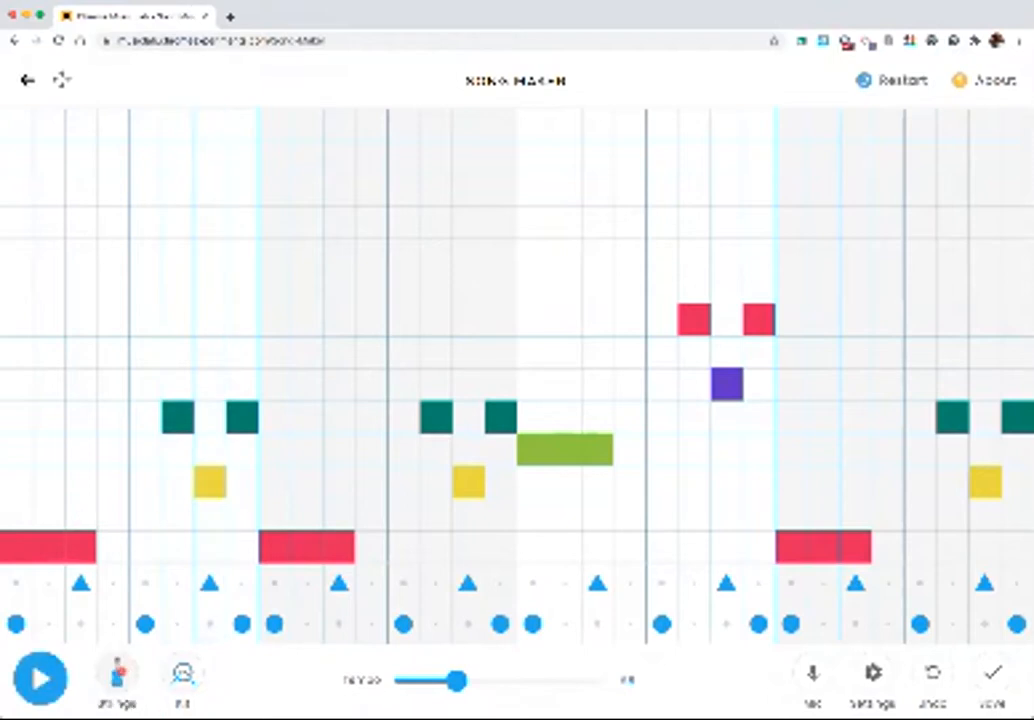
pyautogui.click(117, 672)
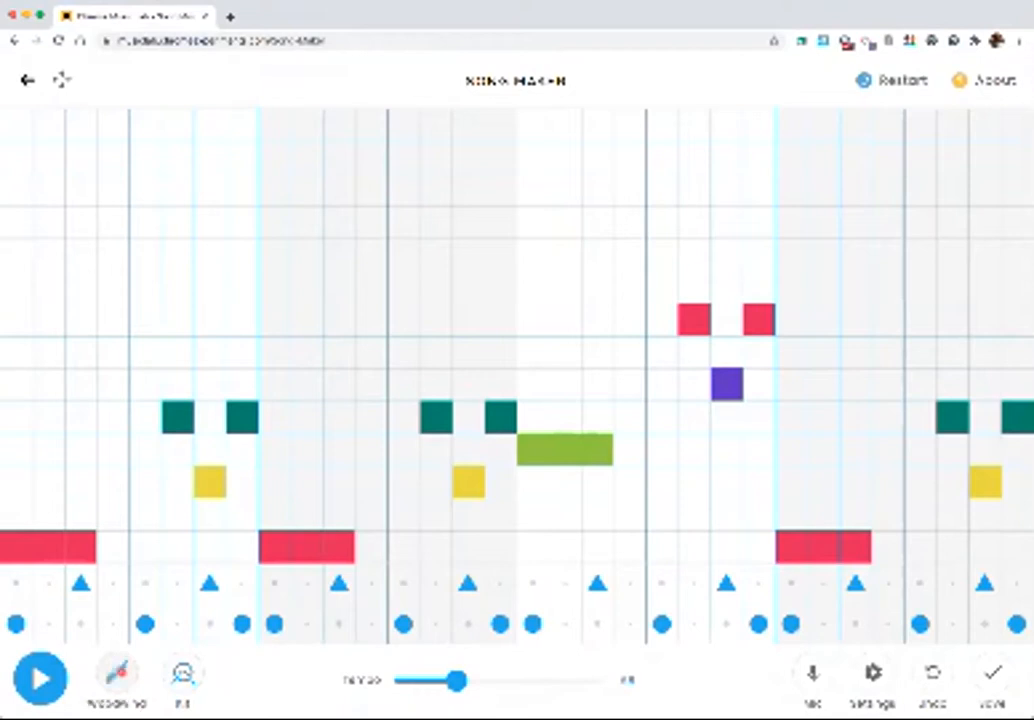
pyautogui.click(117, 672)
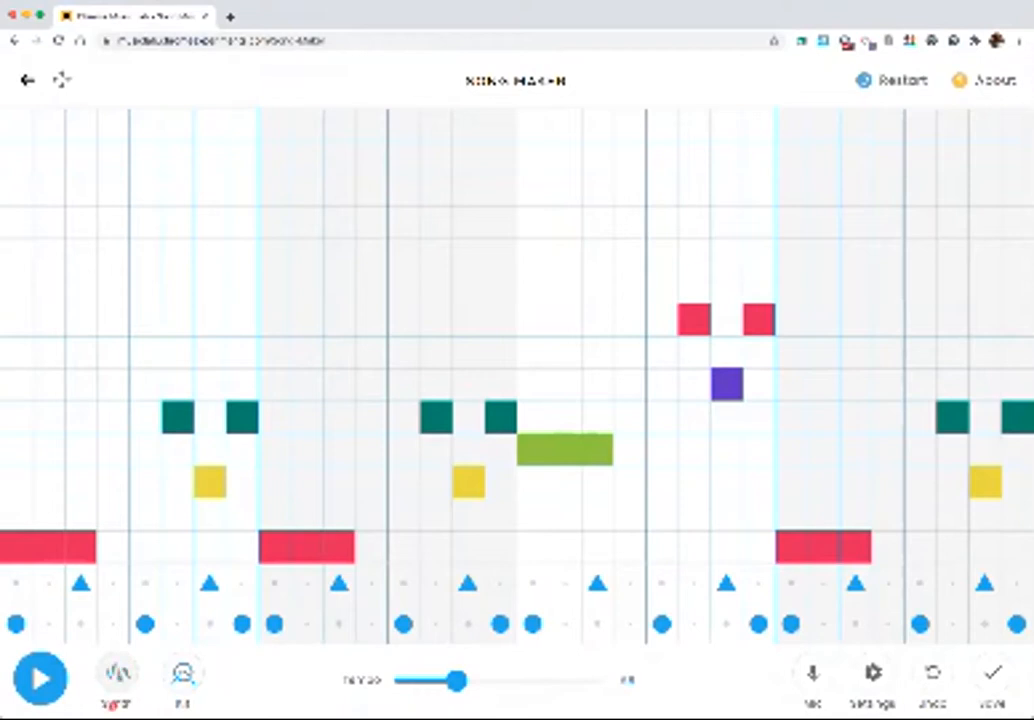
pyautogui.click(40, 678)
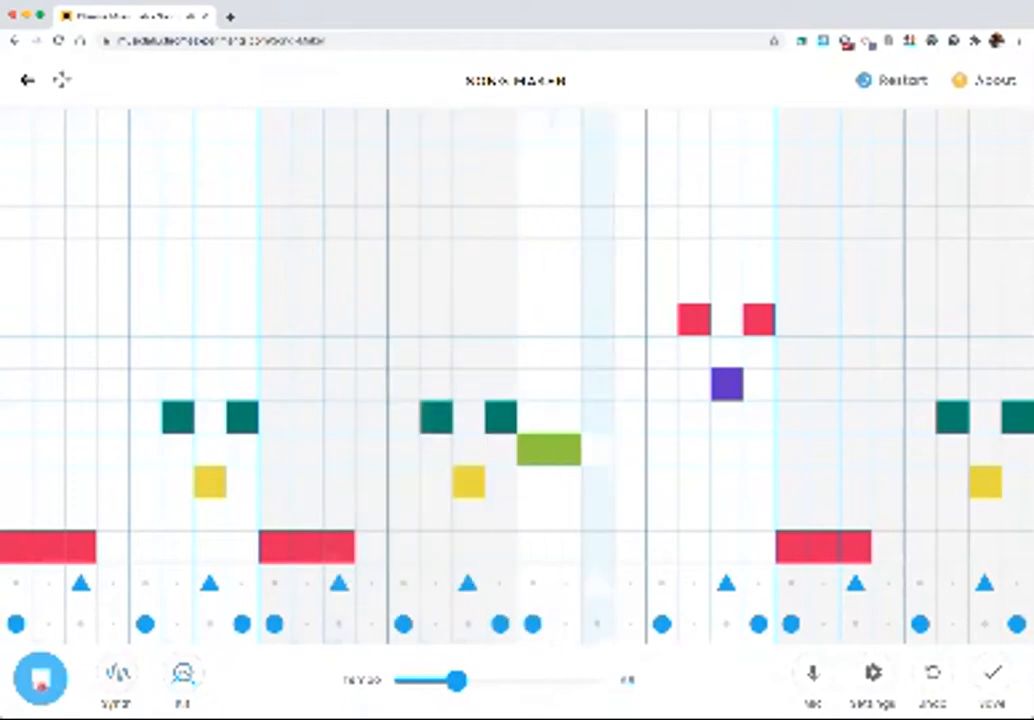
pyautogui.click(41, 684)
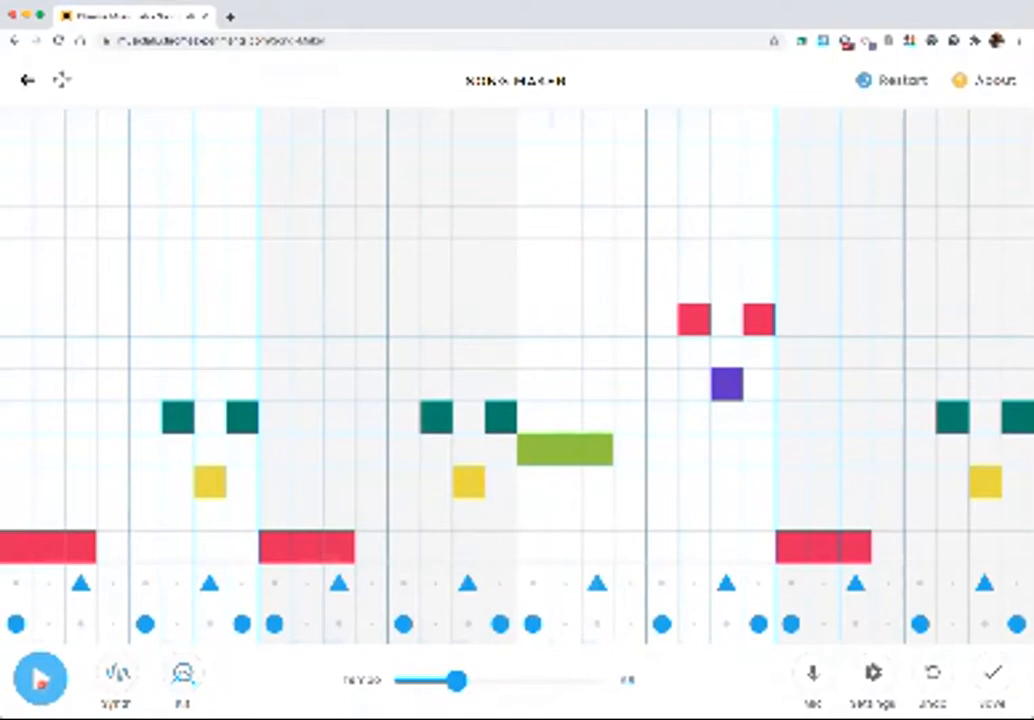